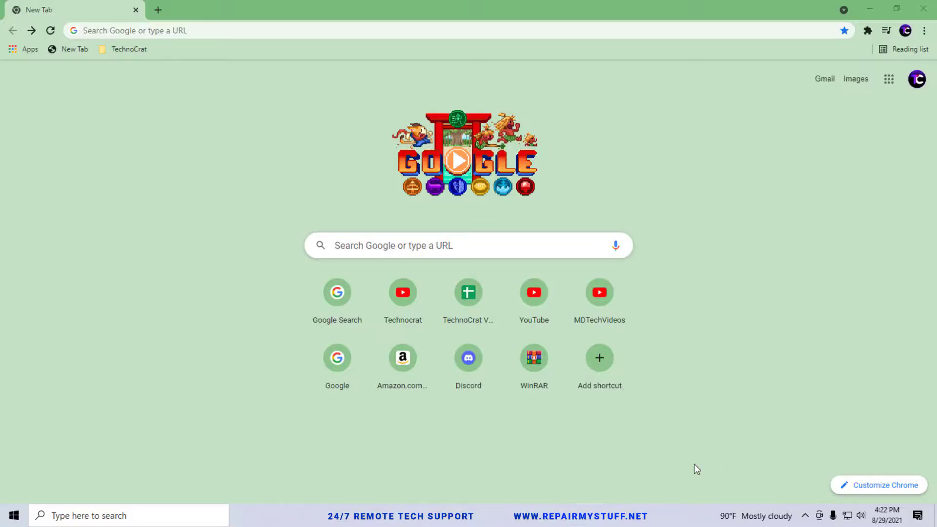
# Step: Search Google for 'steam_api.dll download'
pyautogui.click(360, 248)
pyautogui.write('steam_api.dll')
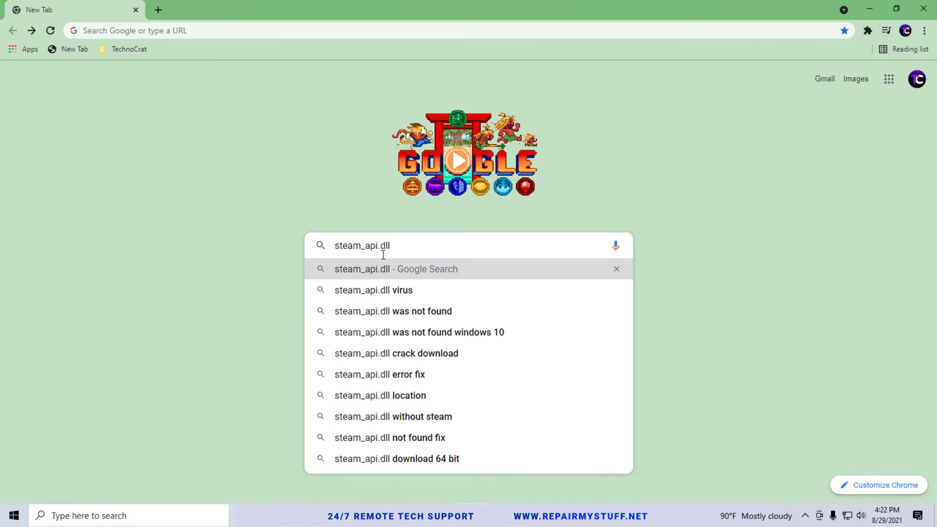
pyautogui.write('download')
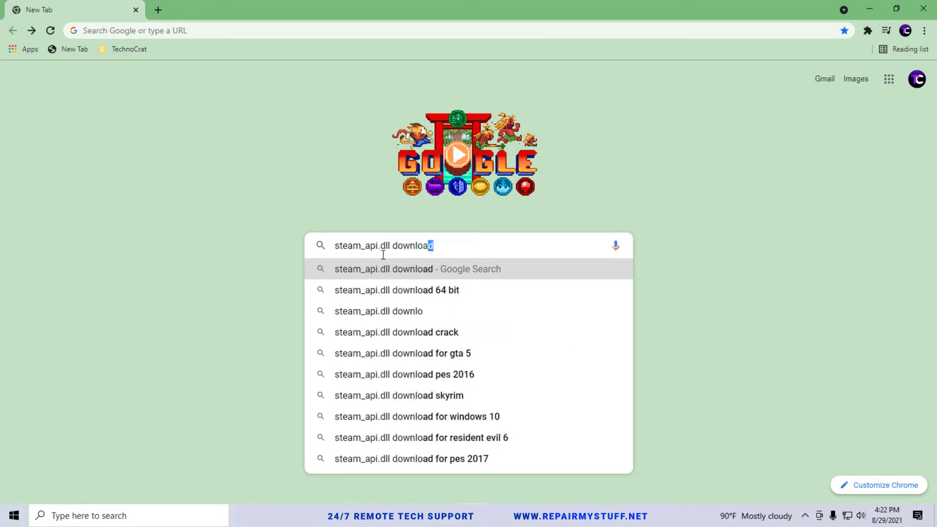
pyautogui.press('Return')
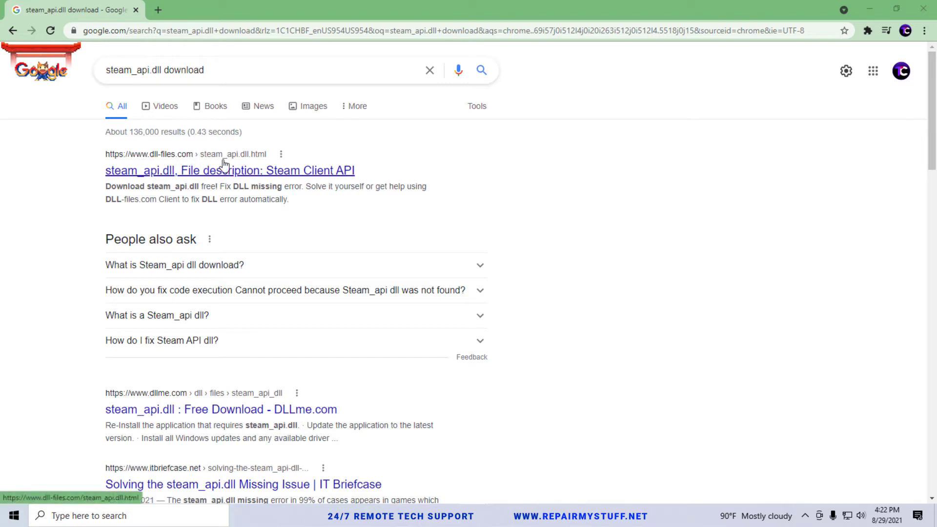
# Step: Open the dll-files.com steam_api.dll page and highlight version 7.9.87.40's 32-bit architecture
pyautogui.click(146, 175)
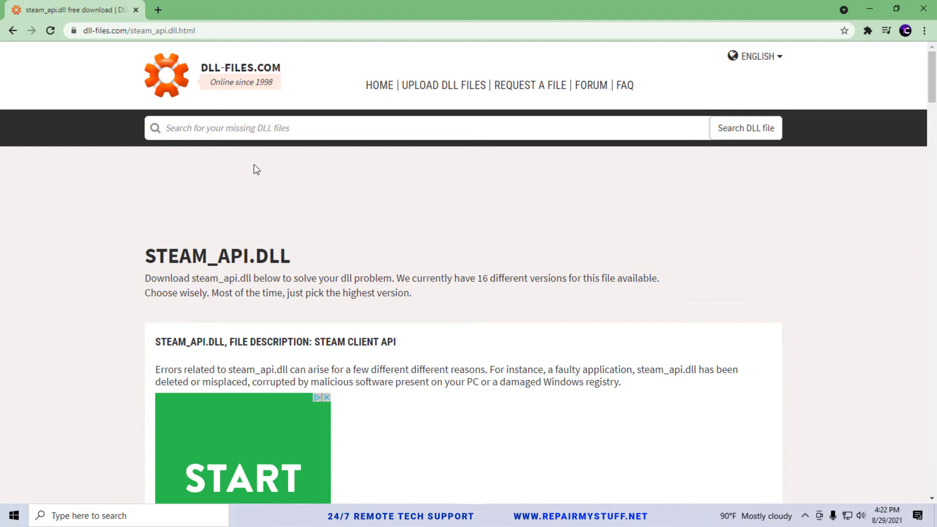
pyautogui.scroll(-3, 423, 280)
pyautogui.scroll(-10, 427, 284)
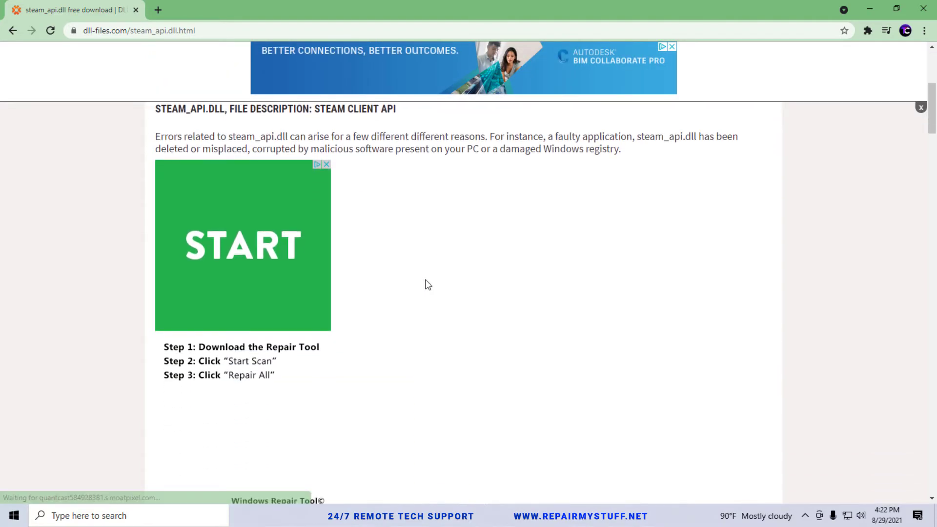
pyautogui.scroll(-3, 431, 289)
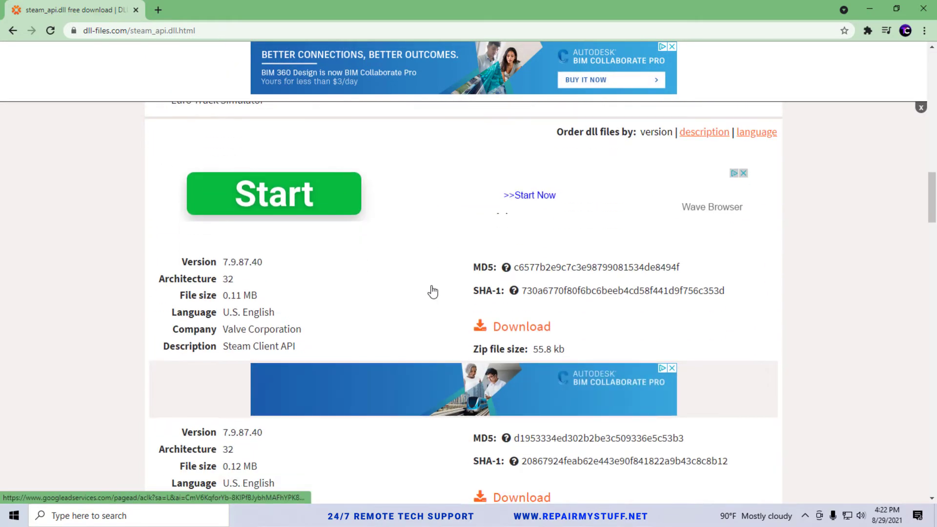
pyautogui.scroll(1, 432, 290)
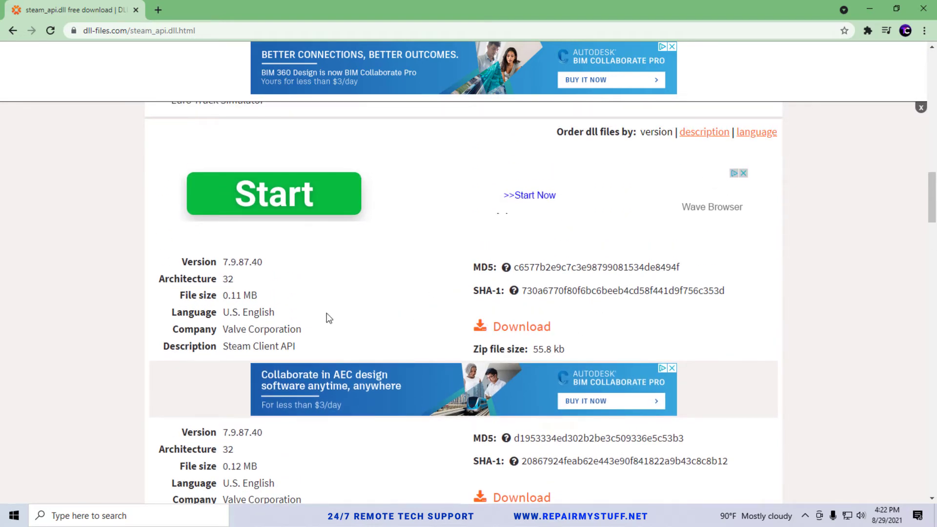
pyautogui.moveTo(227, 280); pyautogui.dragTo(239, 288)
# Step: Download steam_api.zip version 7.9.87.40, show it in its folder, and close Chrome
pyautogui.click(511, 334)
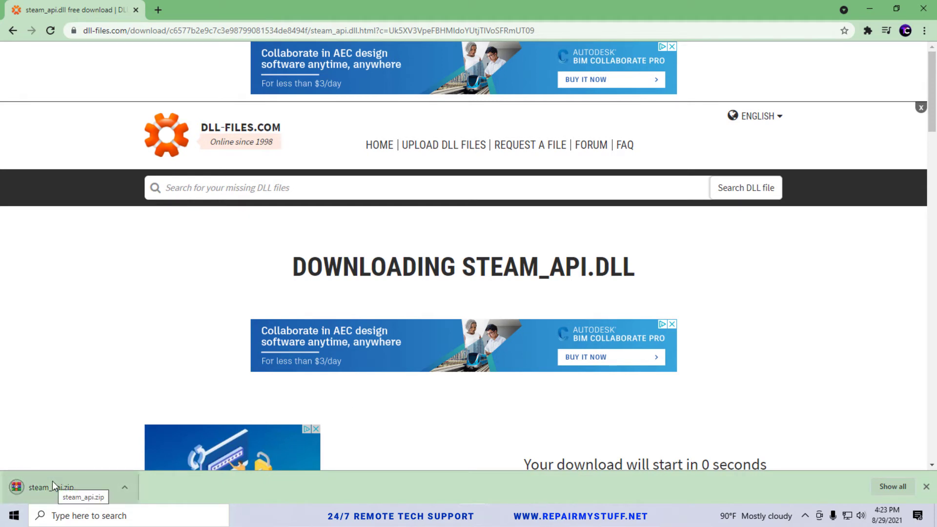
pyautogui.click(126, 488)
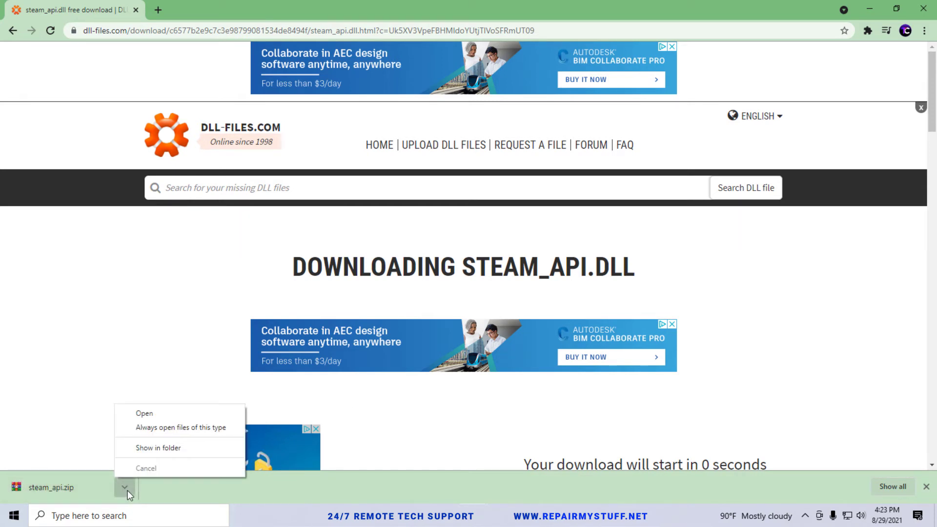
pyautogui.click(163, 448)
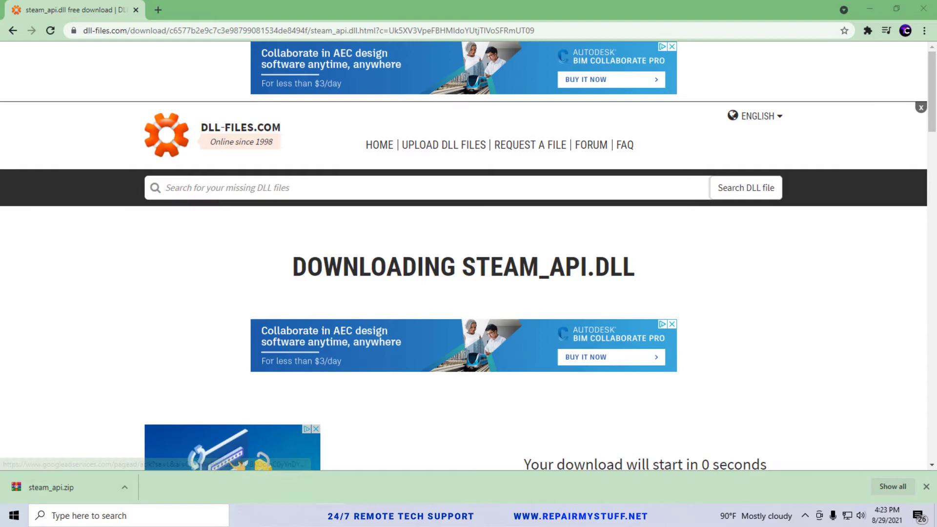
pyautogui.click(924, 9)
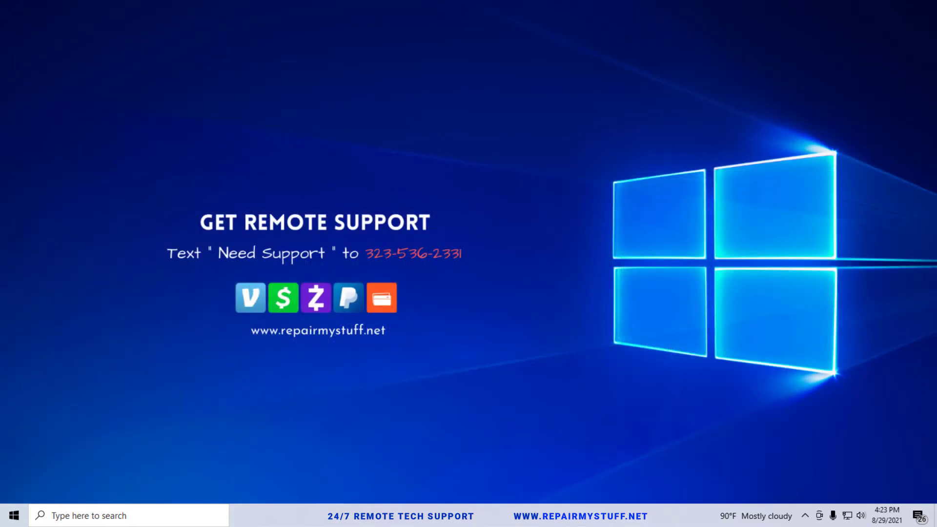
# Step: Maximize Downloads and extract steam_api.zip with WinRAR into a new Steam Files folder
pyautogui.moveTo(274, 259); pyautogui.dragTo(506, 147)
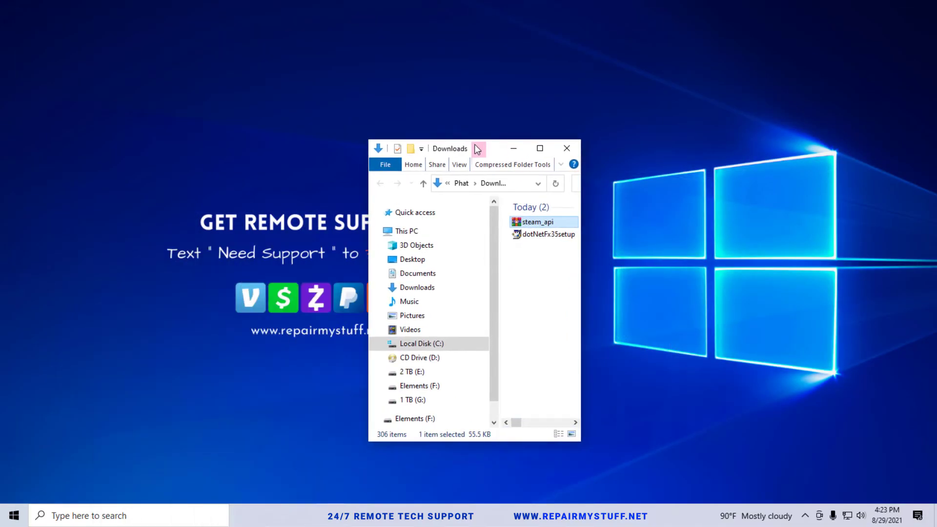
pyautogui.click(539, 149)
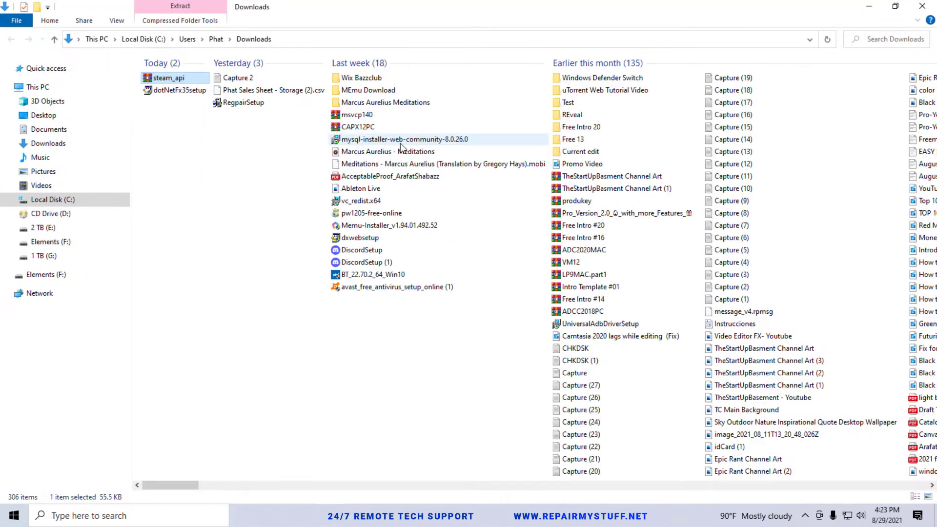
pyautogui.doubleClick(168, 77)
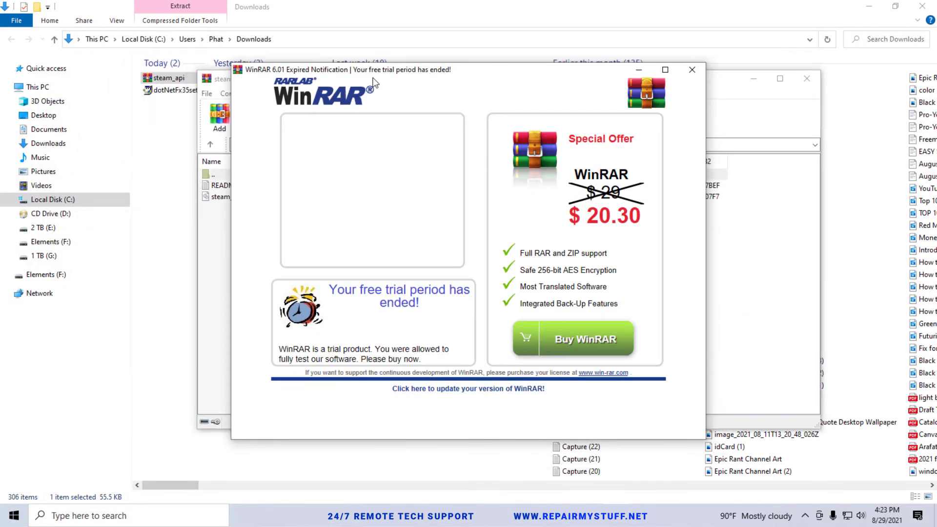
pyautogui.click(741, 78)
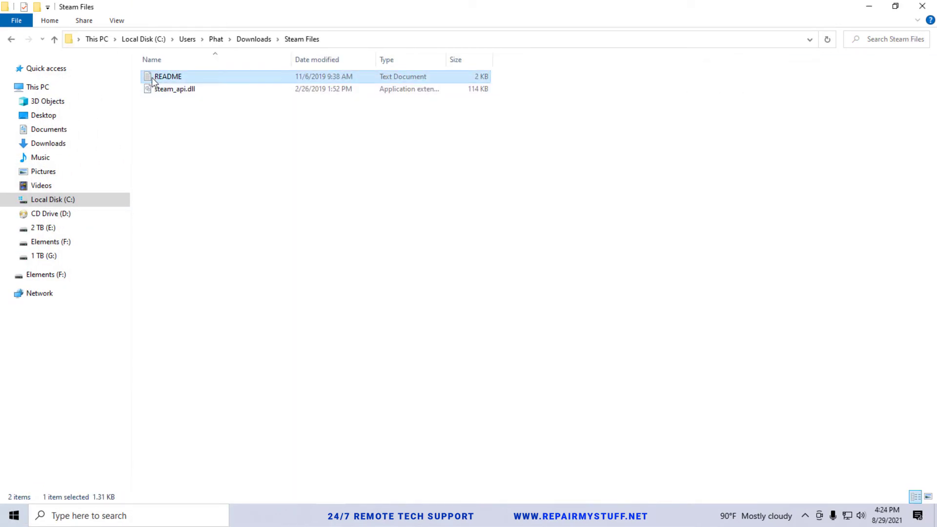
pyautogui.click(168, 89)
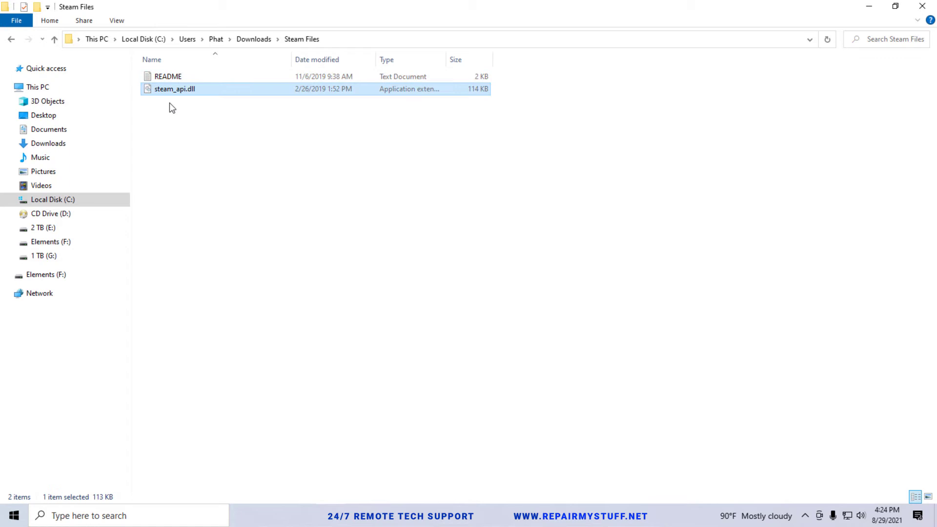
# Step: Open a second File Explorer window through Windows search for 'file e'
pyautogui.click(195, 146)
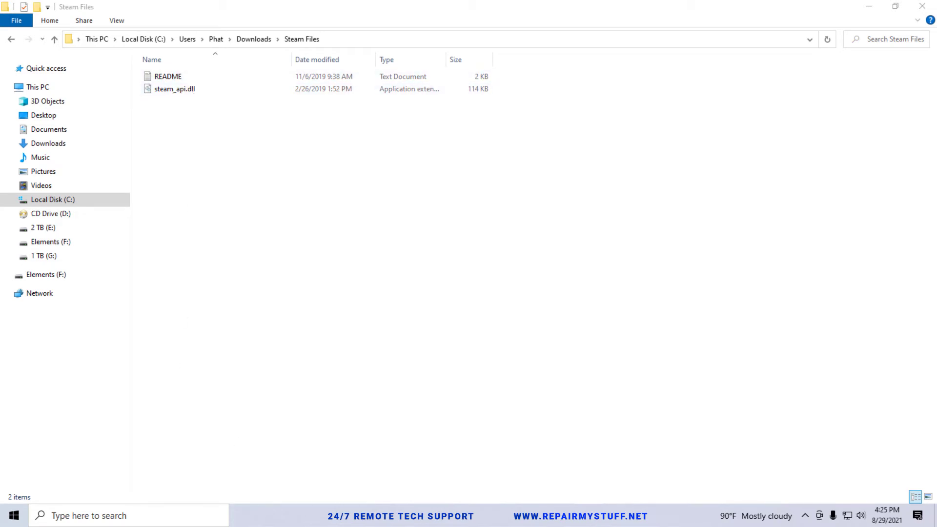
pyautogui.rightClick(331, 516)
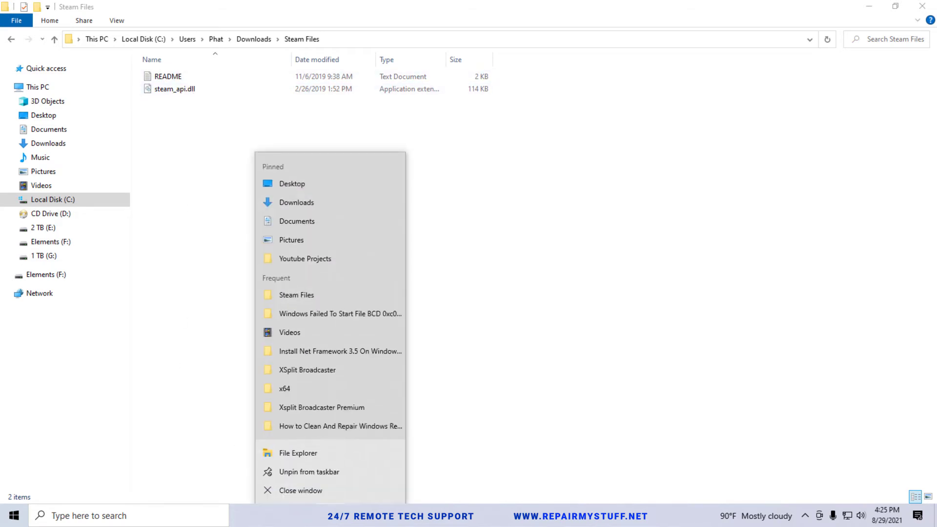
pyautogui.click(194, 513)
pyautogui.write('file e')
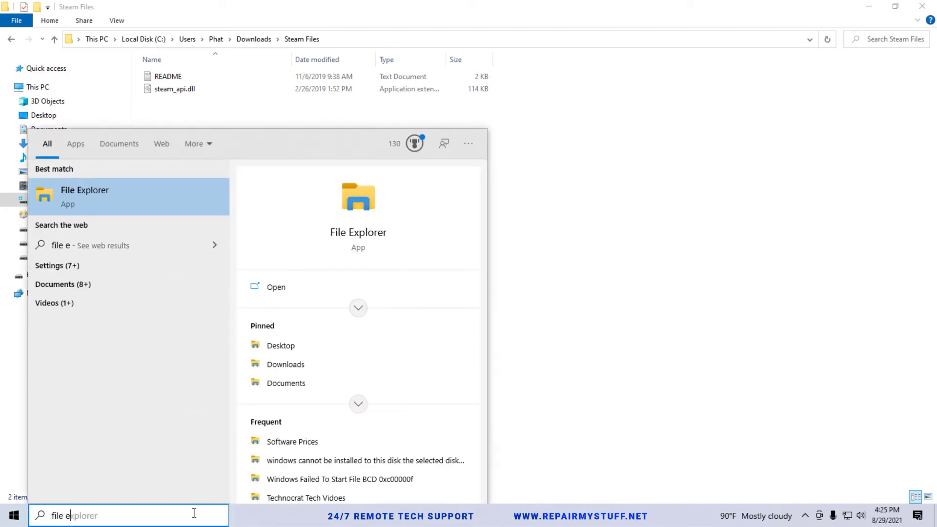
pyautogui.click(145, 192)
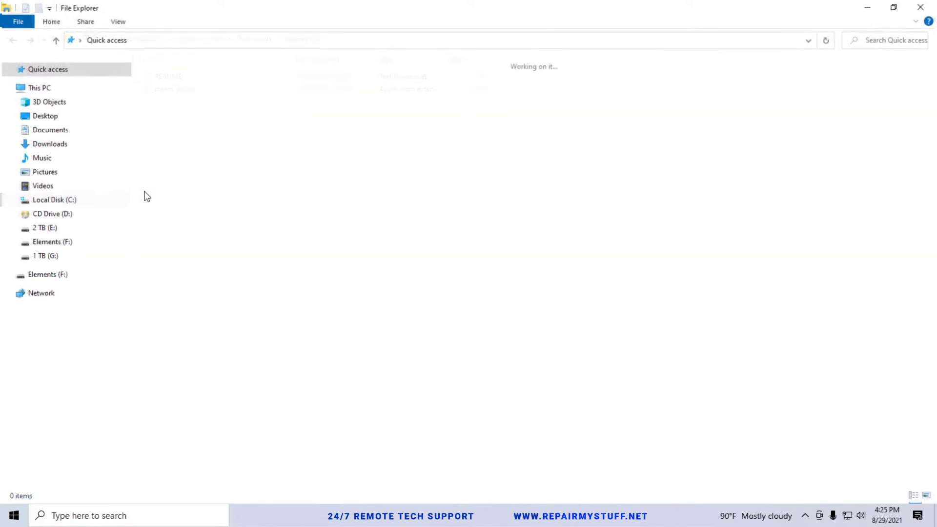
# Step: Toggle the Hidden items view option off and back on
pyautogui.click(116, 21)
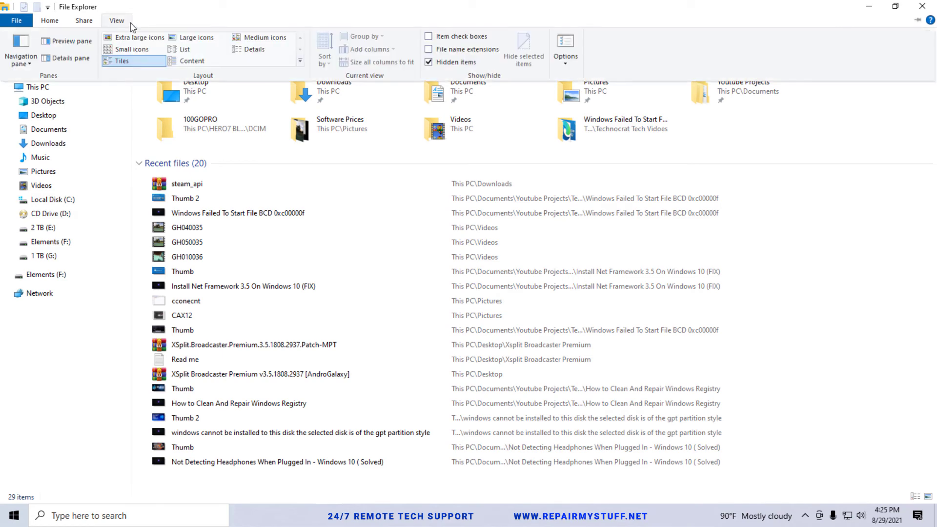
pyautogui.click(429, 62)
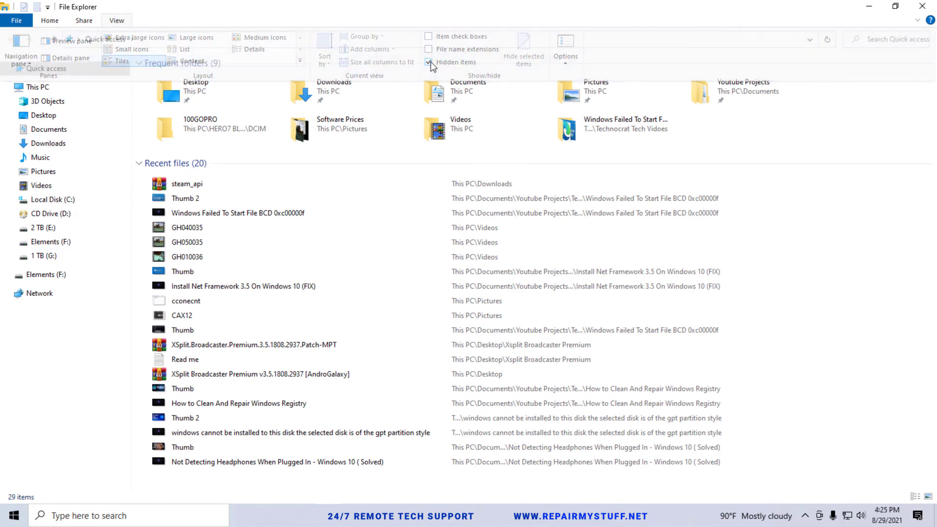
pyautogui.click(116, 20)
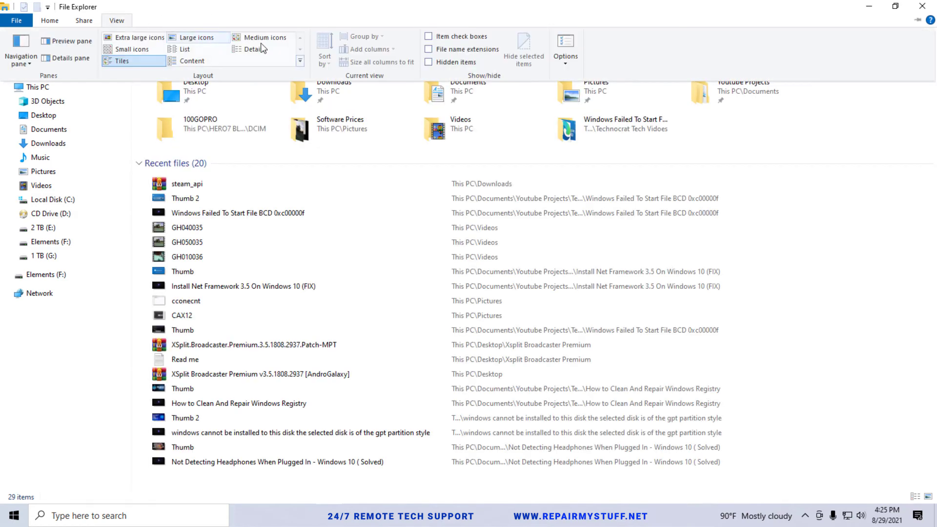
pyautogui.click(430, 63)
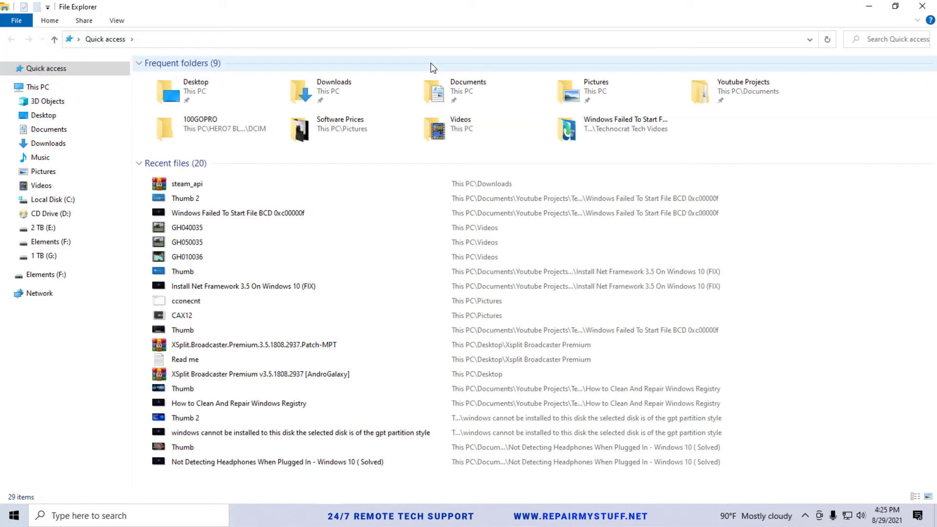
pyautogui.click(116, 22)
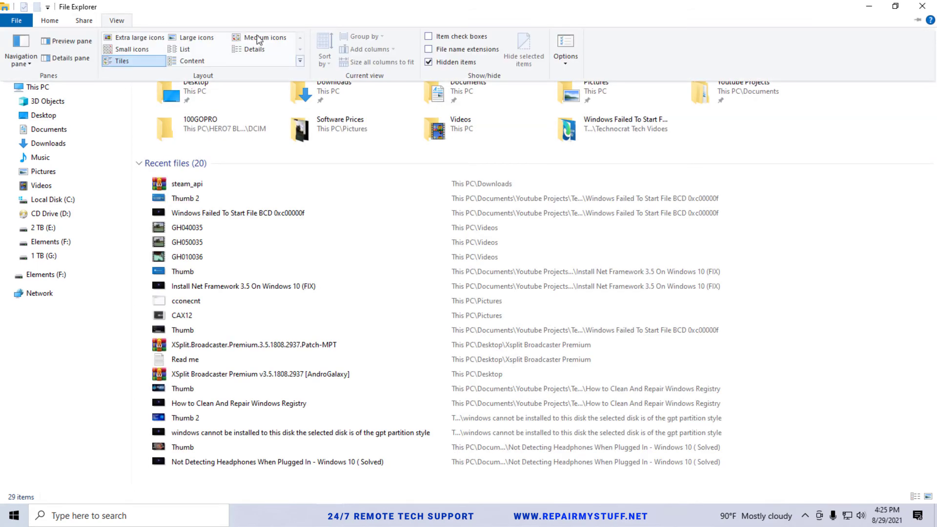
# Step: In Folder Options, select 'Show hidden files, folders, and drives' and apply it
pyautogui.click(571, 61)
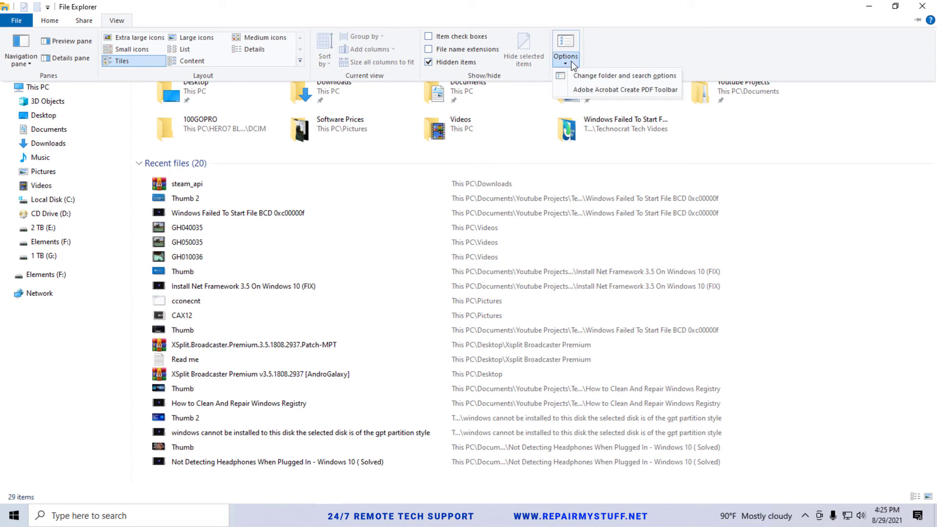
pyautogui.click(590, 77)
pyautogui.moveTo(125, 70); pyautogui.dragTo(408, 79)
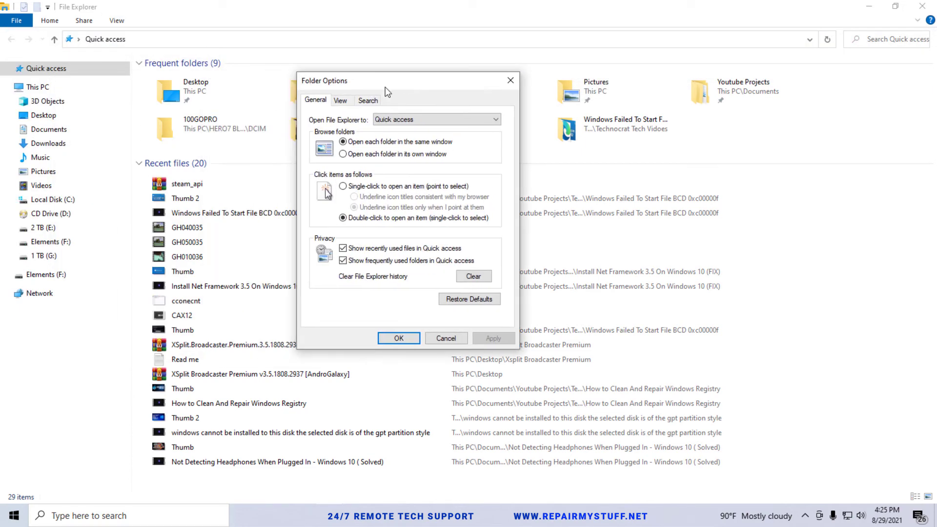
pyautogui.click(341, 100)
pyautogui.click(341, 264)
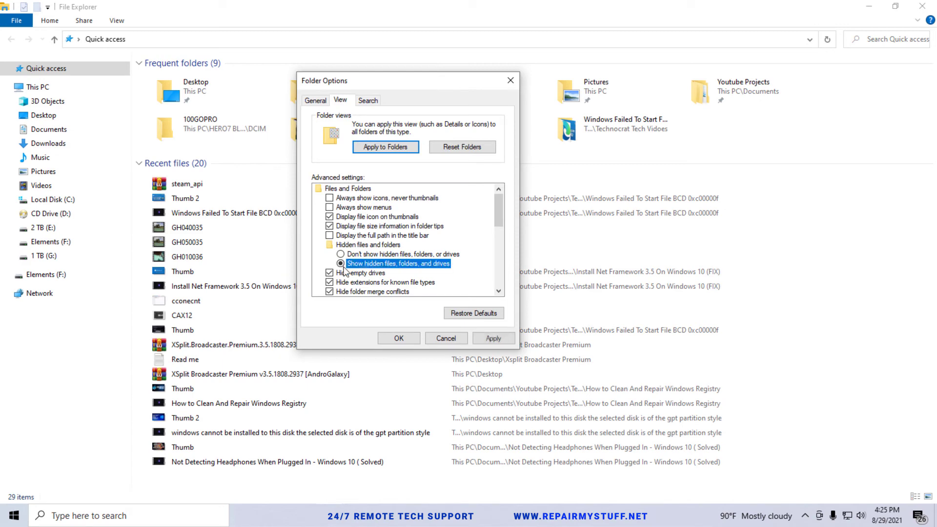
pyautogui.click(484, 336)
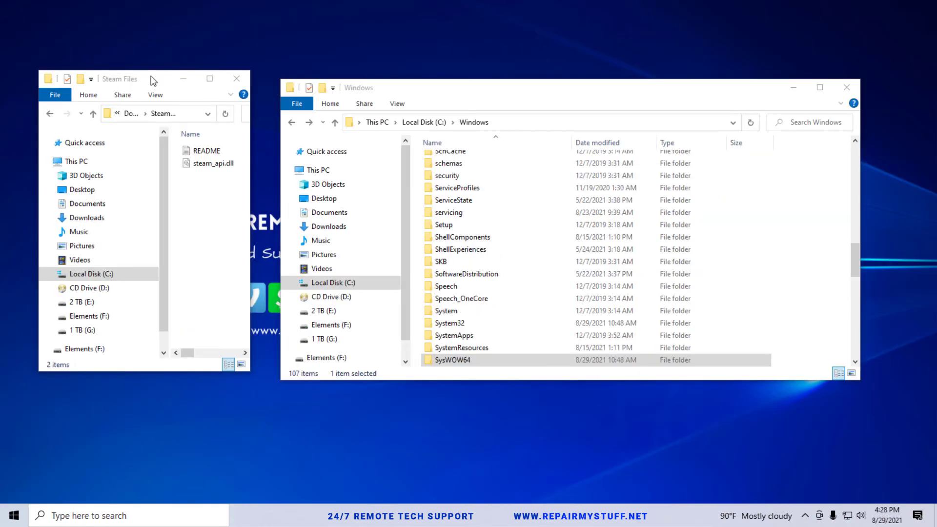
pyautogui.moveTo(154, 80)
pyautogui.mouseDown()
pyautogui.moveTo(137, 75)
pyautogui.moveTo(146, 76)
pyautogui.mouseUp()
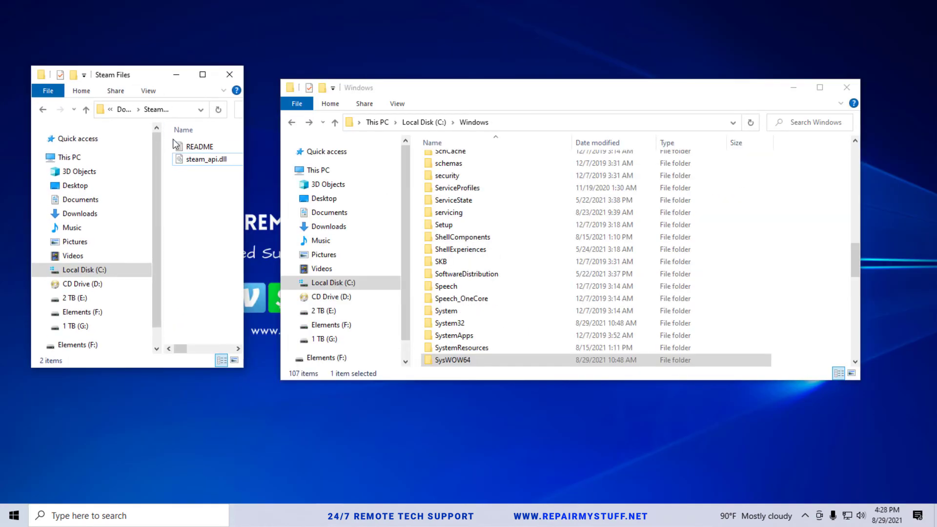
# Step: Navigate the second window to Local Disk (C:) > Windows > SysWOW64
pyautogui.click(343, 282)
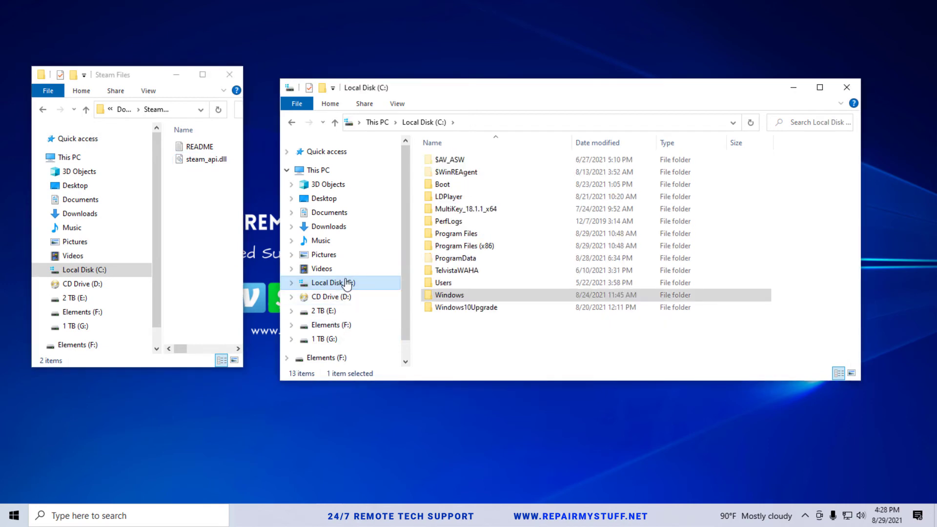
pyautogui.doubleClick(454, 295)
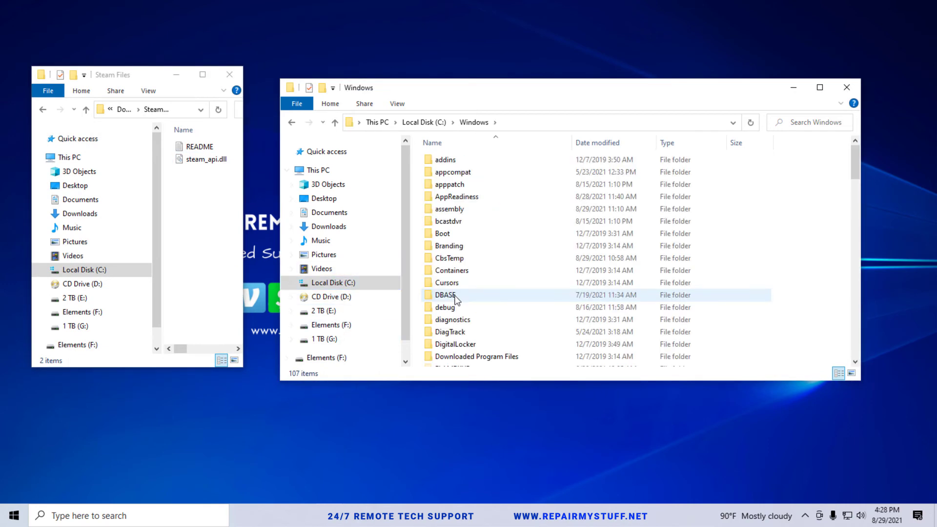
pyautogui.scroll(-8, 468, 229)
pyautogui.click(467, 254)
pyautogui.write('se')
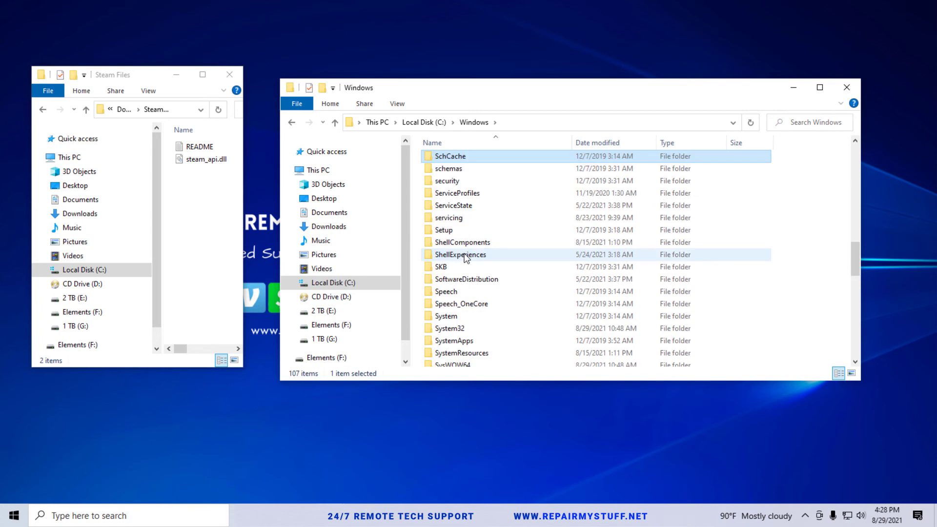
pyautogui.press('Down')
pyautogui.press('Down')
pyautogui.press('Down')
pyautogui.press('Down')
pyautogui.press('Down')
pyautogui.press('Down')
pyautogui.press('Down')
pyautogui.press('Down')
pyautogui.press('Down')
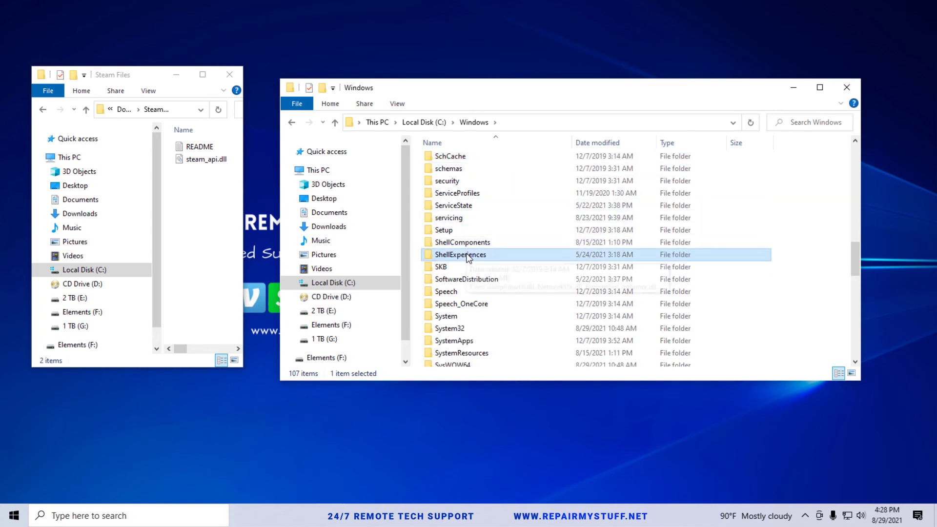
pyautogui.press('Down')
pyautogui.press('Down')
pyautogui.press('Down')
pyautogui.scroll(-2, 461, 264)
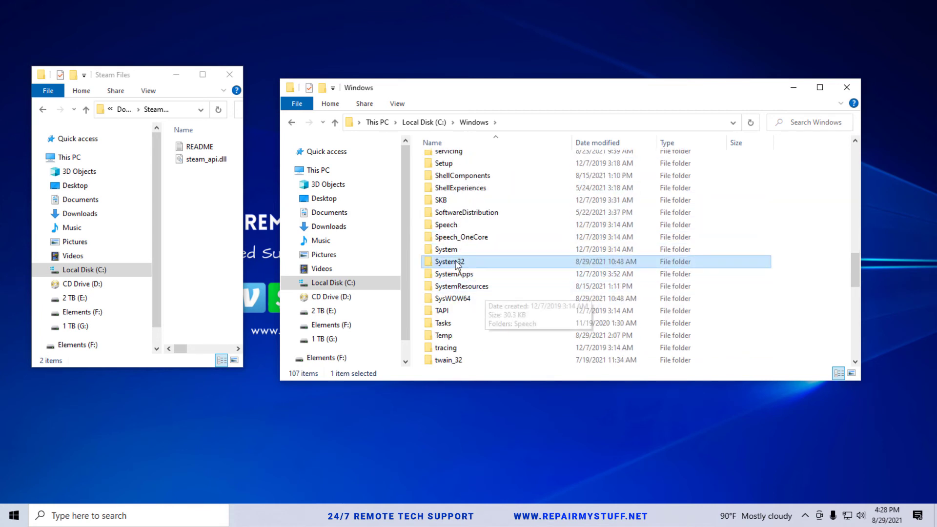
pyautogui.scroll(-1, 456, 266)
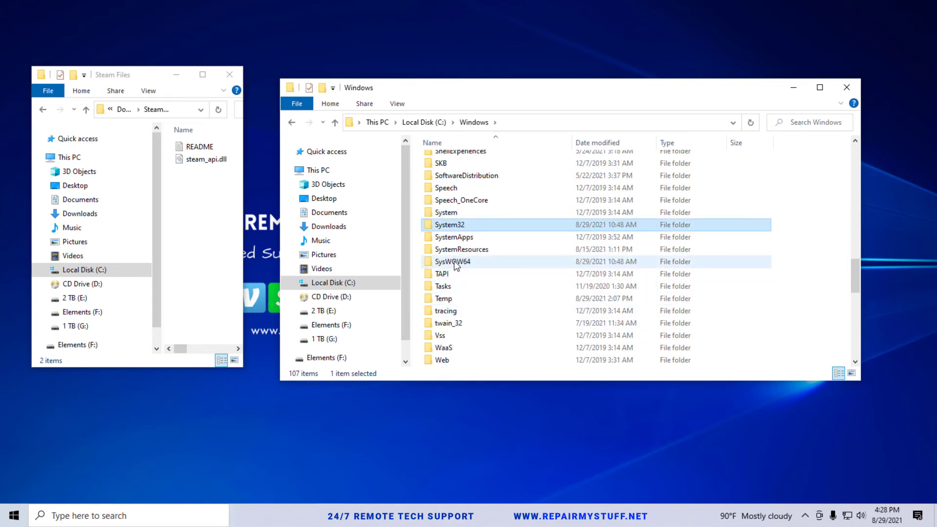
pyautogui.doubleClick(455, 262)
# Step: Copy steam_api.dll into SysWOW64, then cancel the administrator permission prompt
pyautogui.click(202, 161)
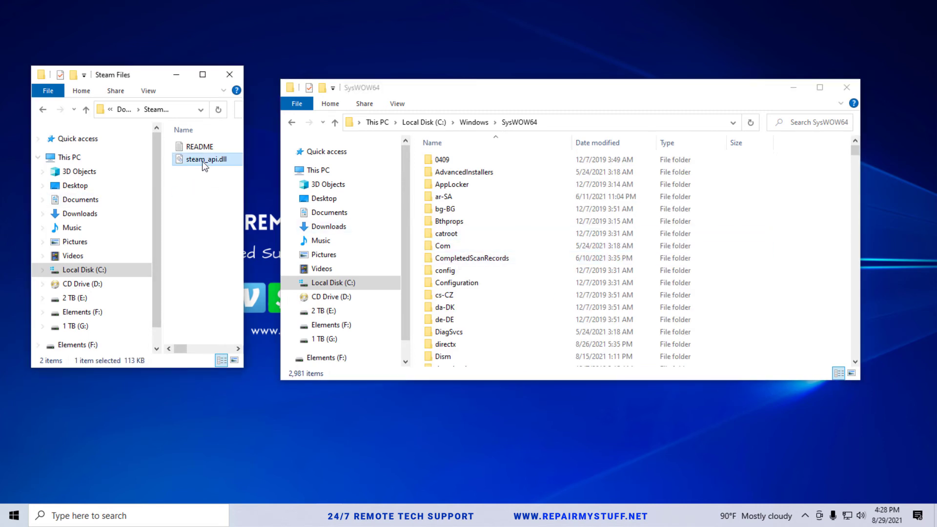
pyautogui.rightClick(202, 161)
pyautogui.click(242, 367)
pyautogui.rightClick(797, 217)
pyautogui.click(827, 283)
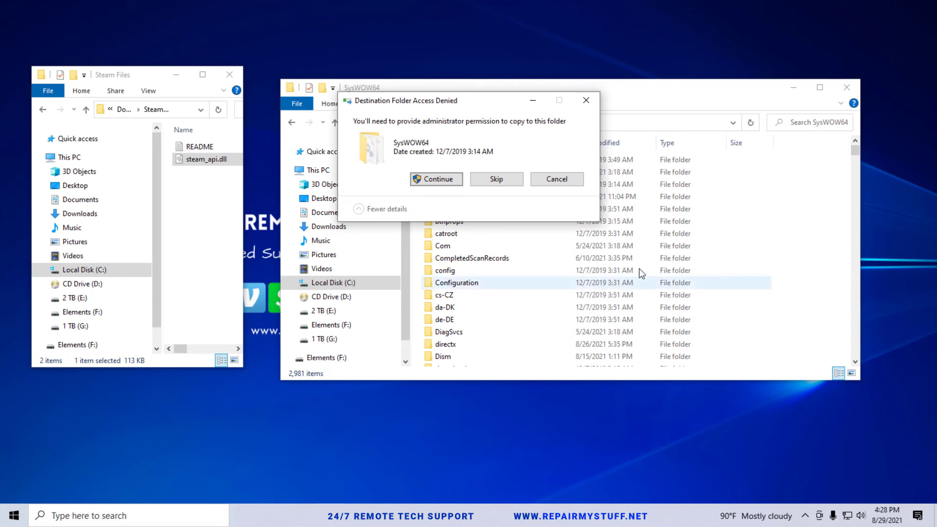
pyautogui.click(557, 179)
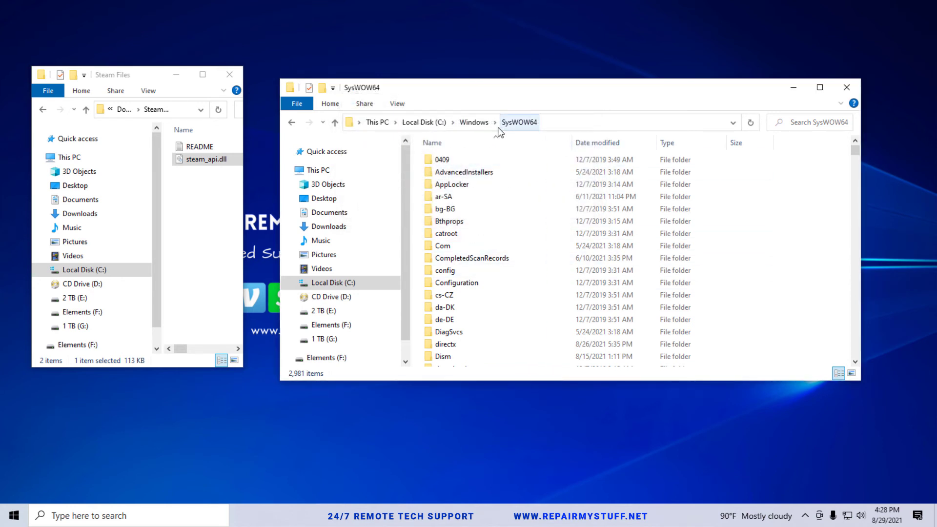